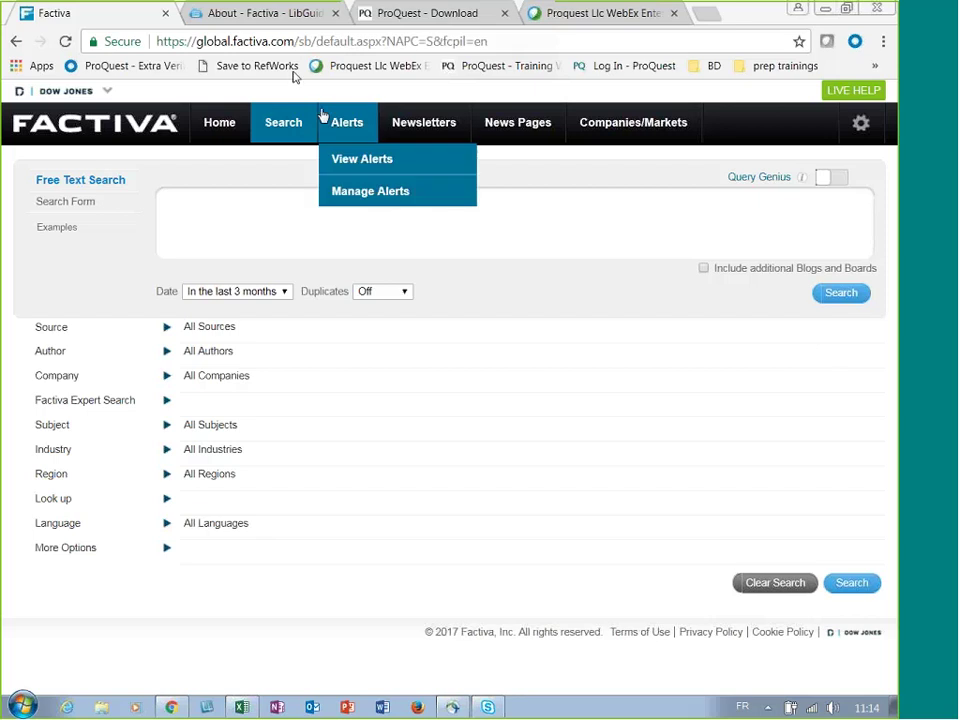
Switch to the 'About - Factiva - LibGuides' tab to view the Factiva About guide.
left_click(272, 16)
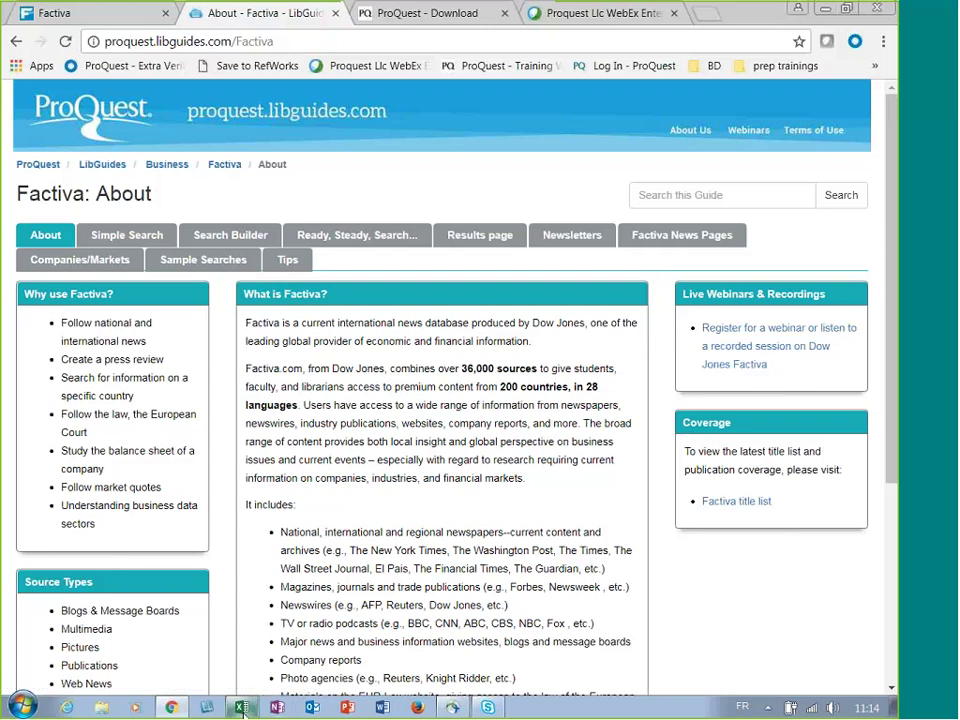
mouse_move(242, 709)
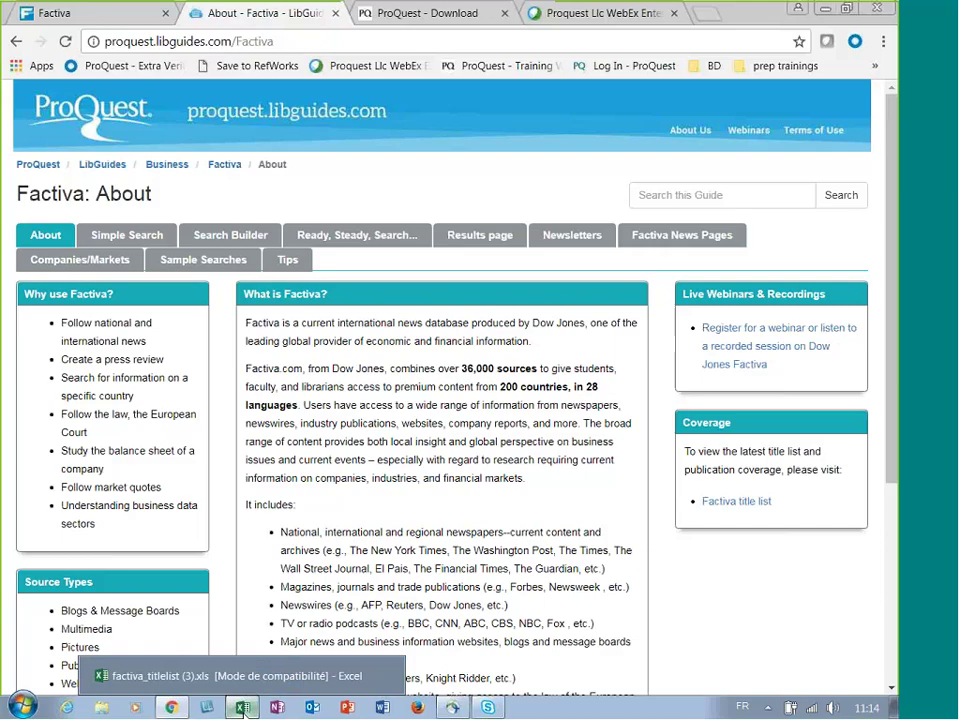
left_click(242, 708)
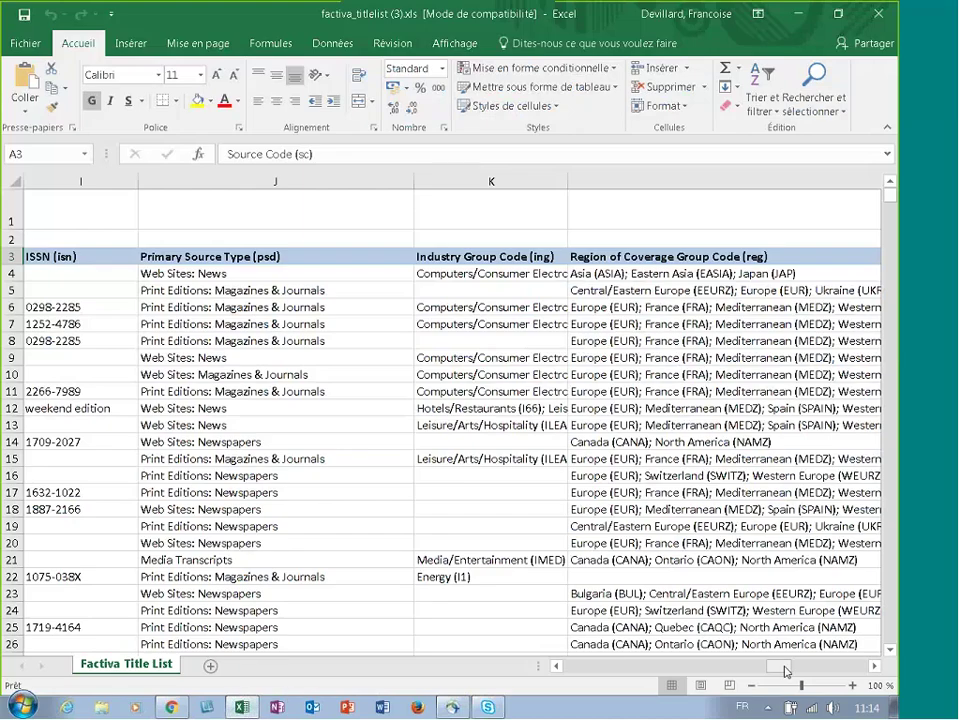
left_click_drag(785, 671, 557, 672)
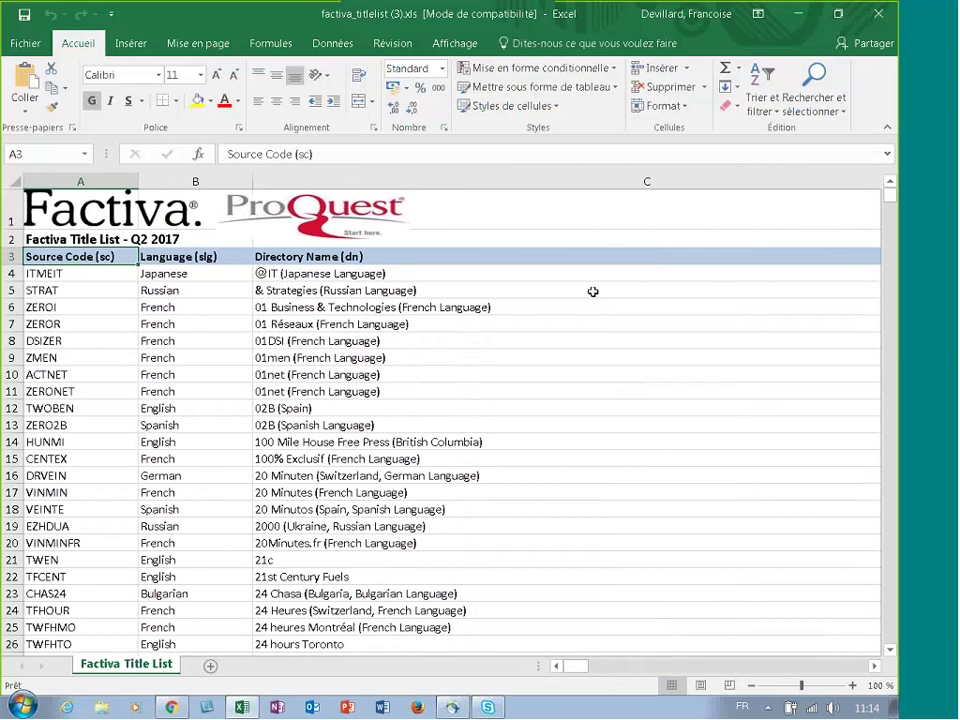
left_click(171, 707)
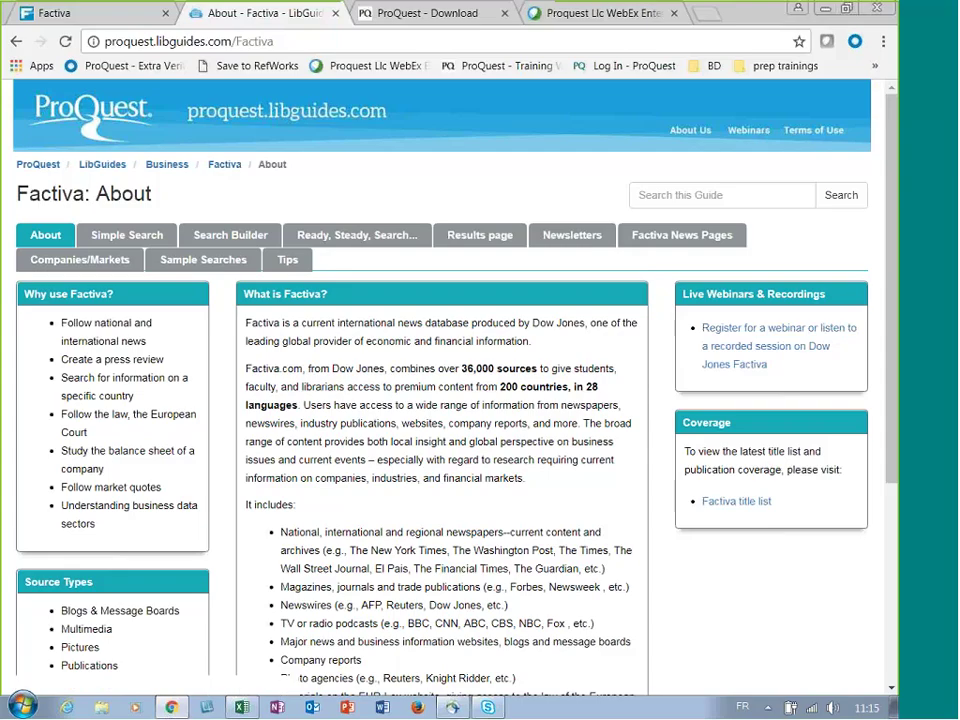
Return to the Factiva search form and look up 'le monde' in the Source filter.
left_click(85, 16)
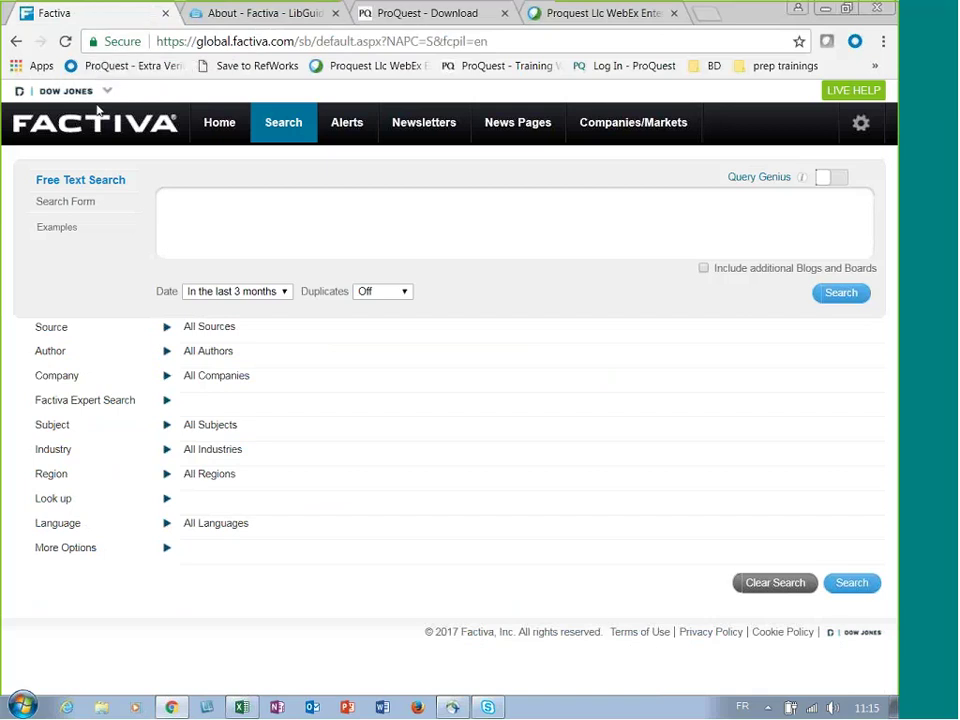
left_click(167, 330)
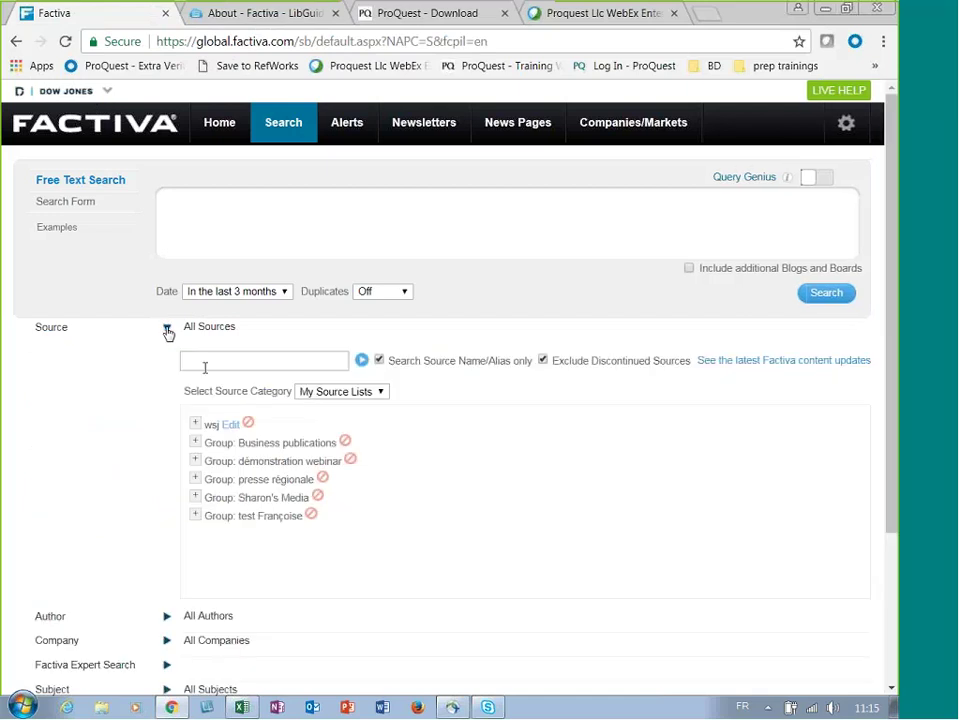
left_click(204, 364)
type("le")
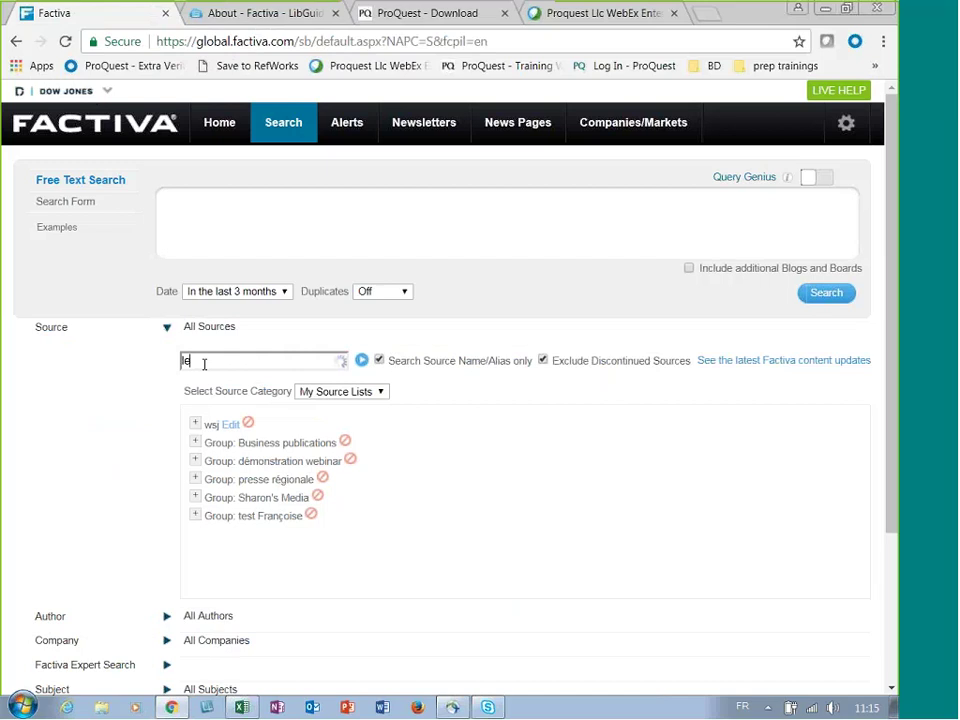
type(" m")
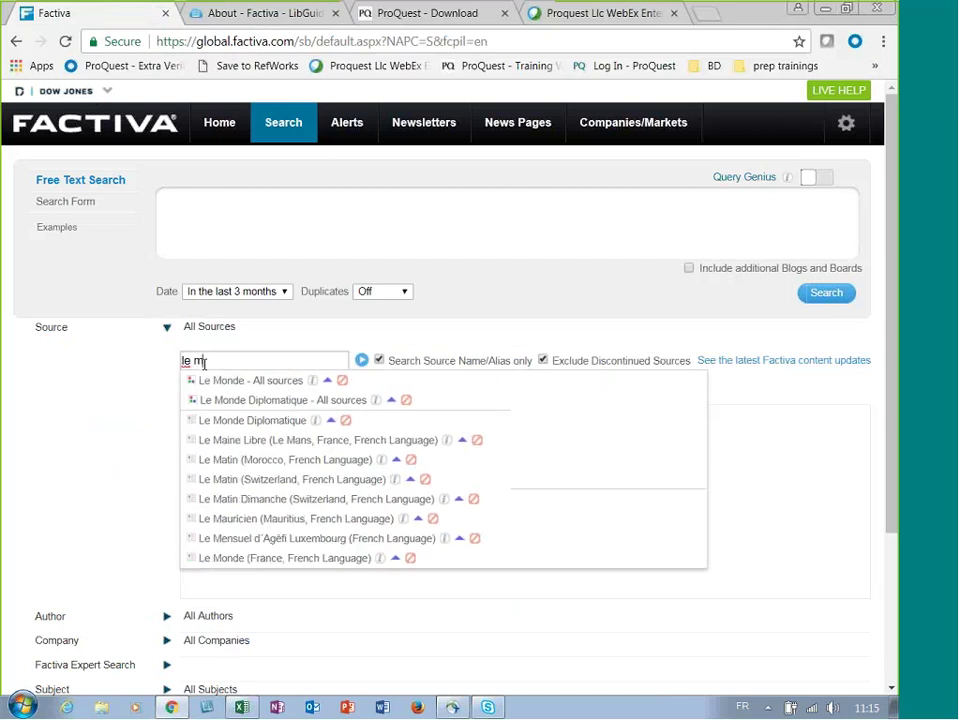
type("o")
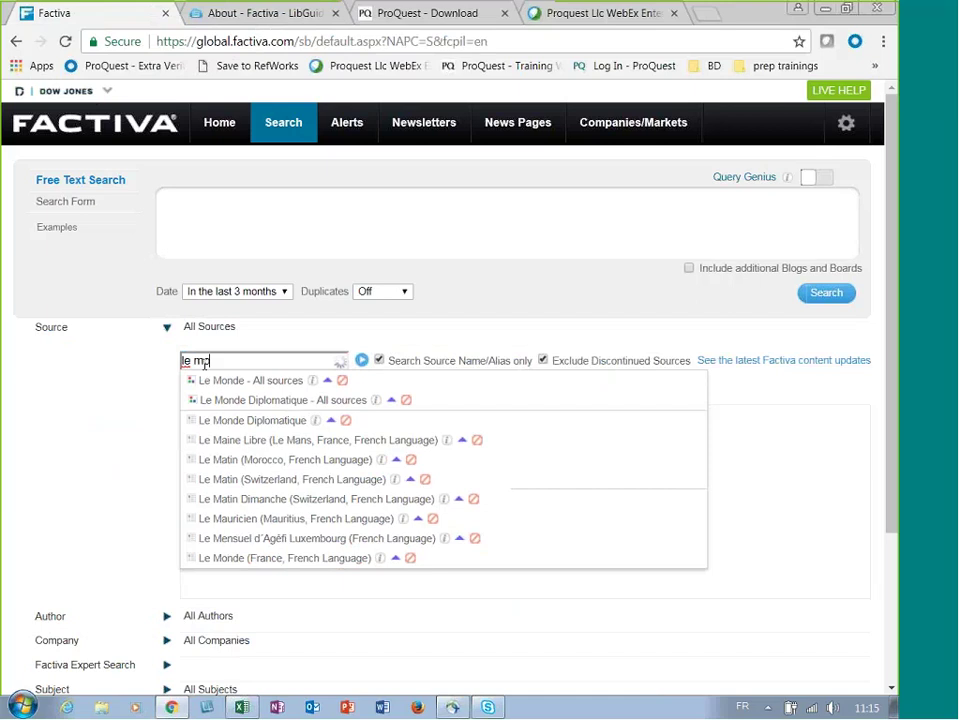
type("nd")
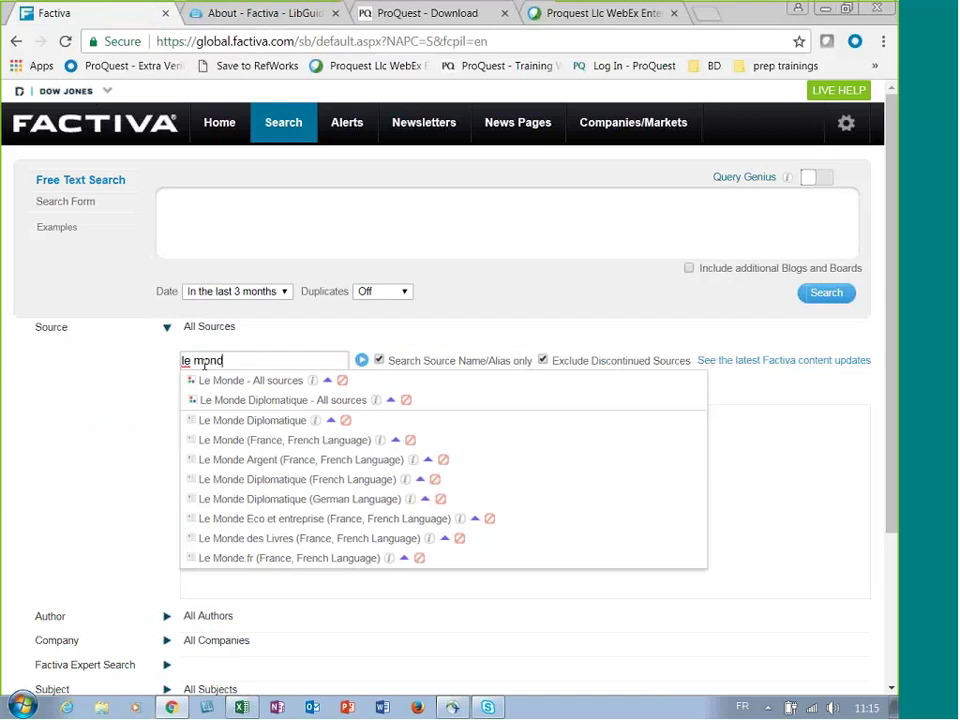
type("e")
View Le Monde (France) source info, highlighting its note about unavailability to academic users.
left_click(381, 442)
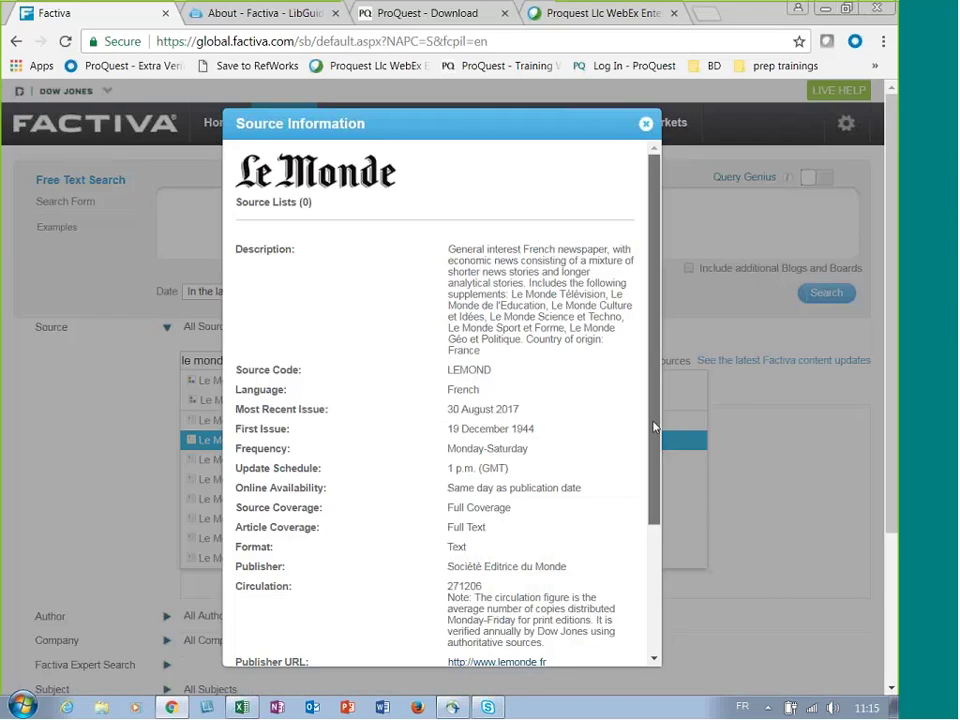
scroll(654, 480, "down", 2)
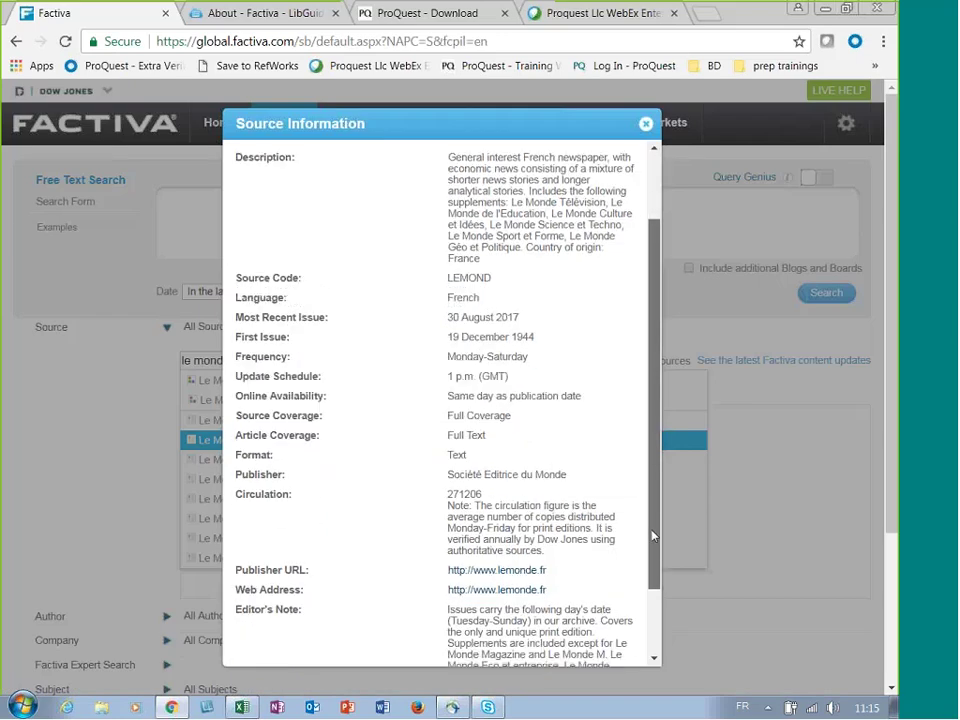
scroll(652, 537, "down", 2)
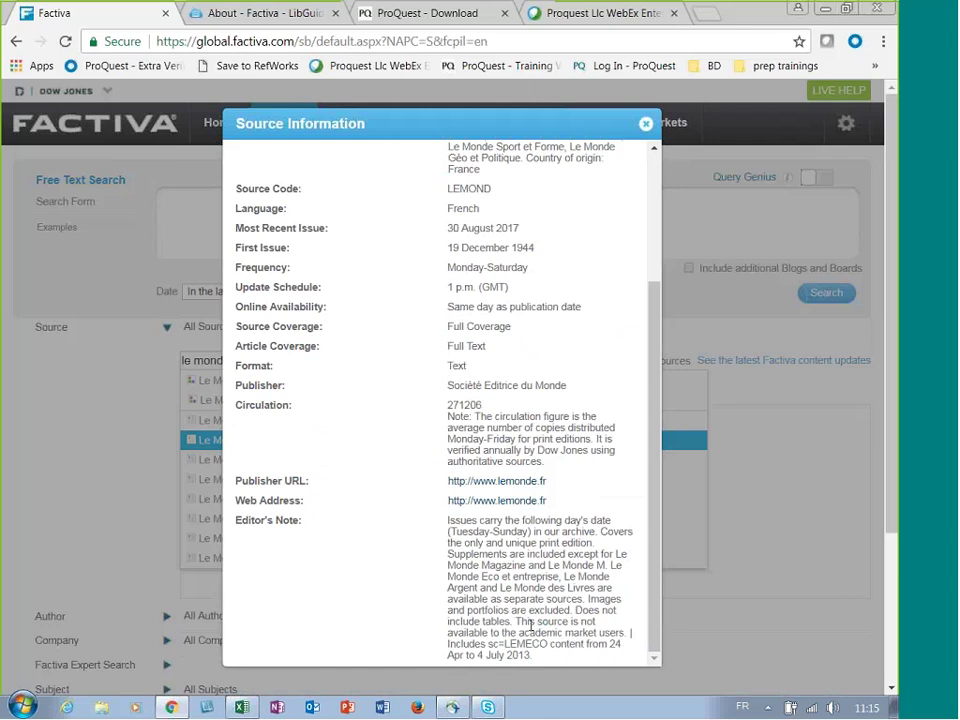
left_click_drag(515, 621, 629, 633)
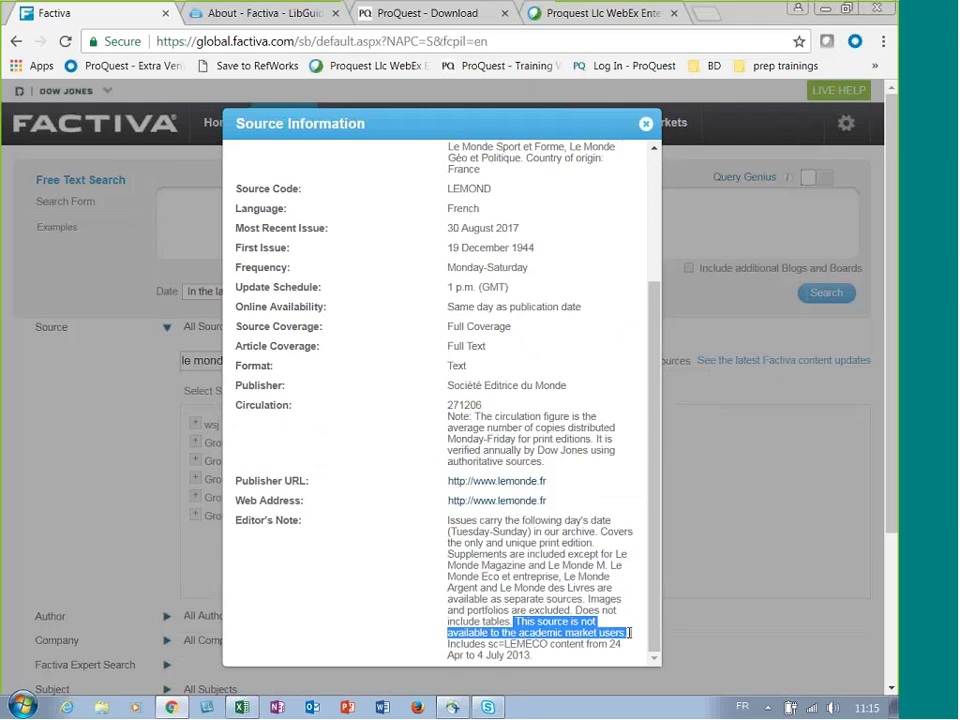
left_click(648, 128)
Enter 'business coverage' as the search text and replace the source with Chicago Tribune.
left_click(648, 128)
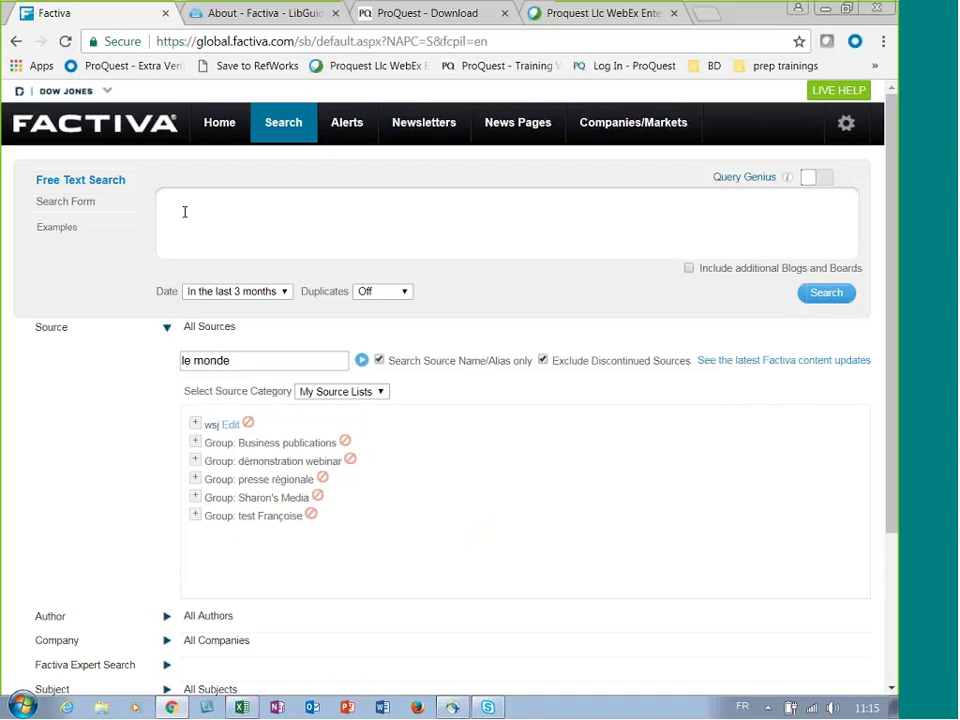
type("business coverage")
left_click_drag(252, 362, 124, 344)
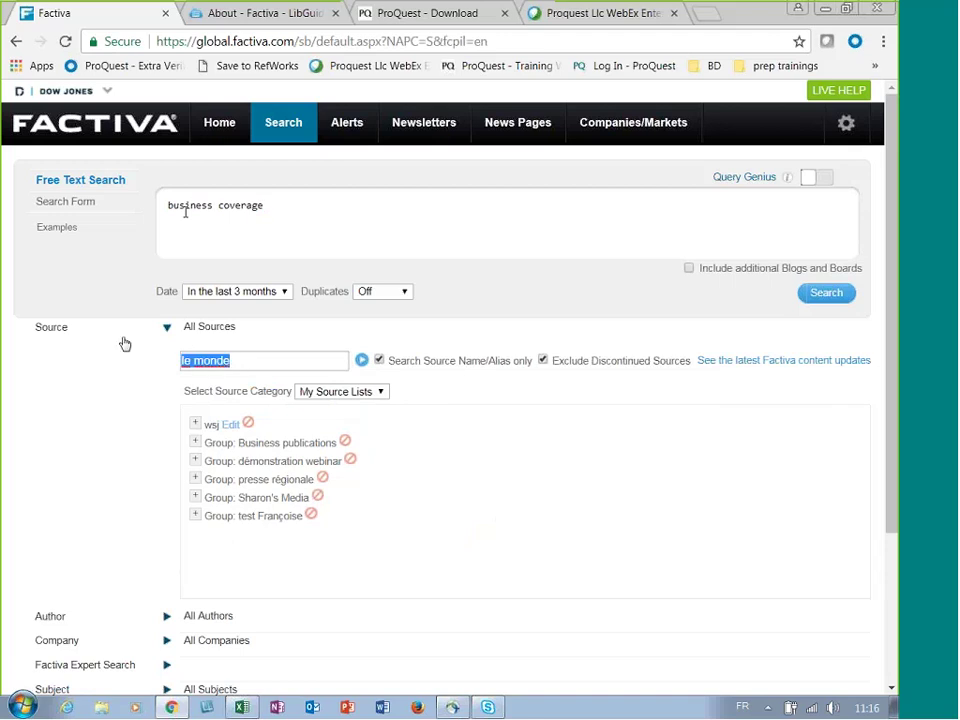
type("ch")
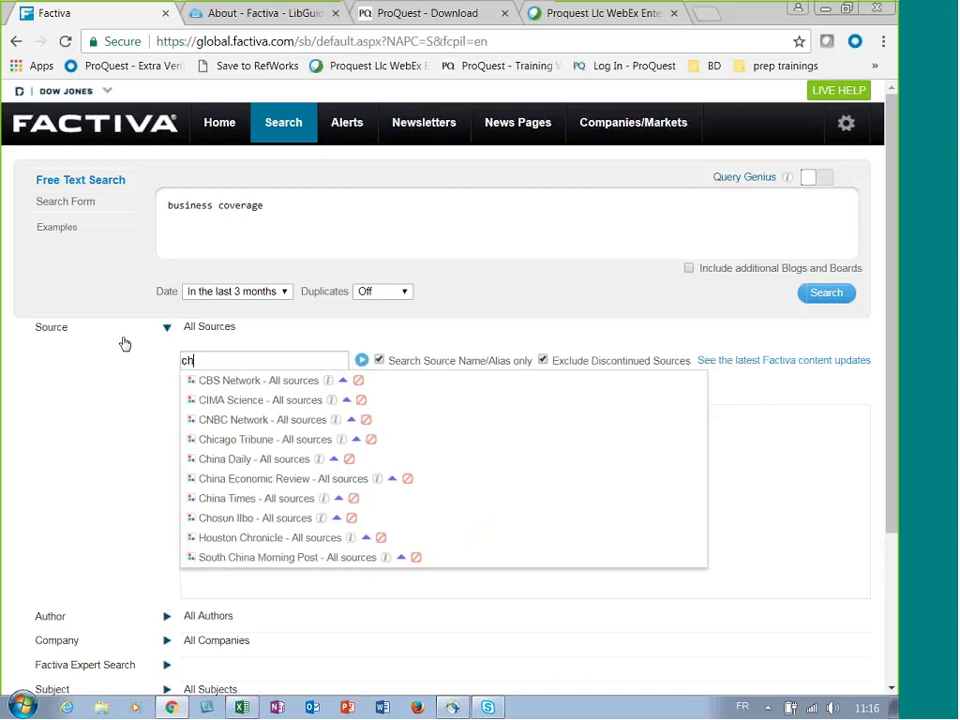
type("icag")
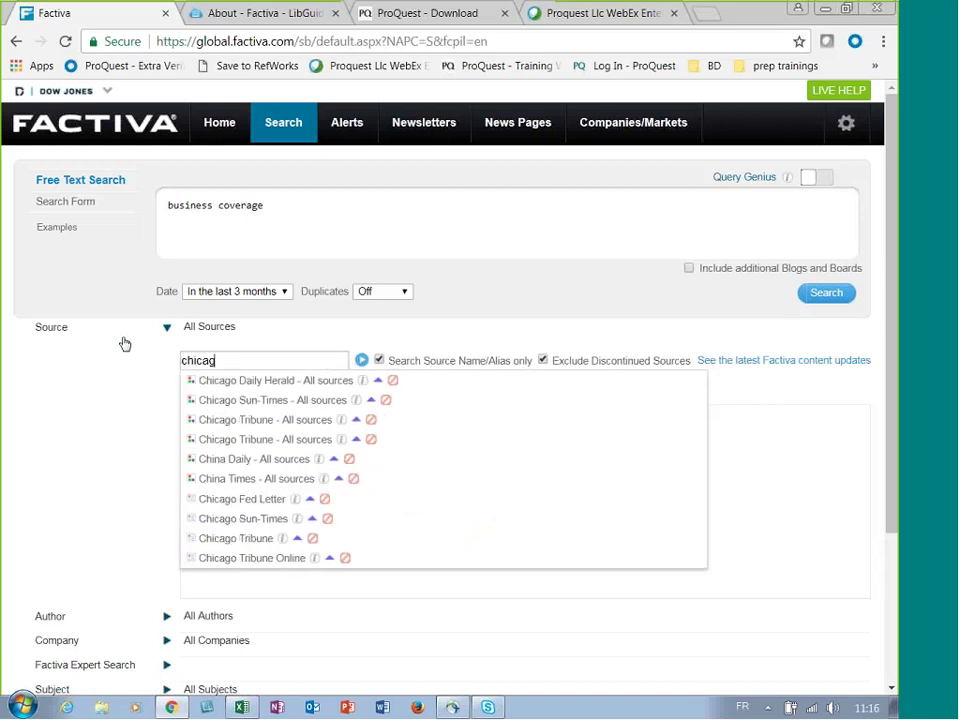
type("o tr")
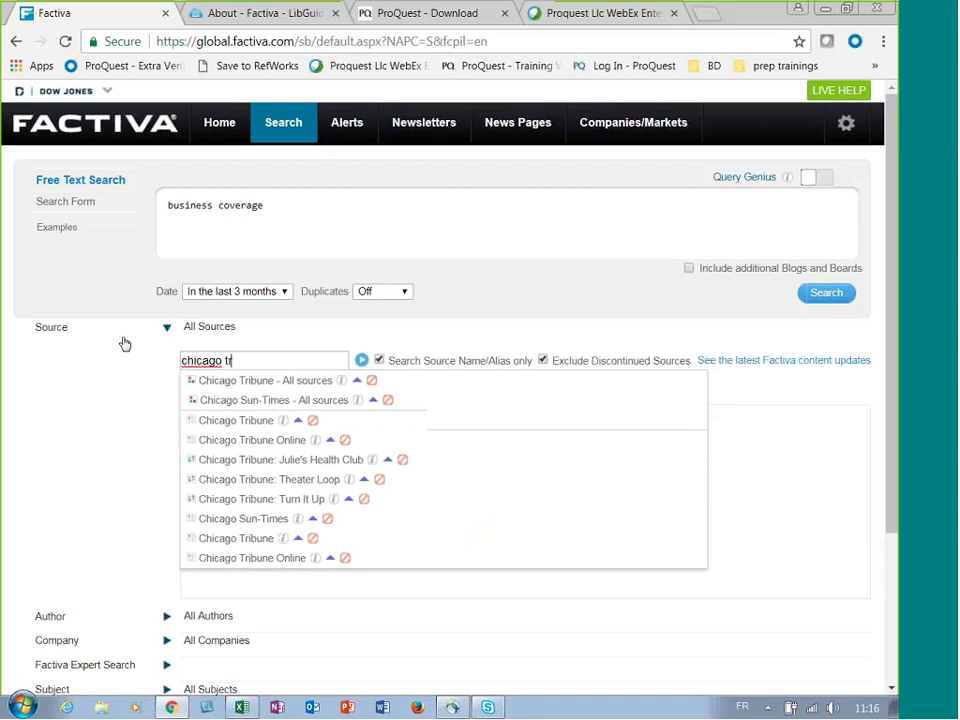
type("i")
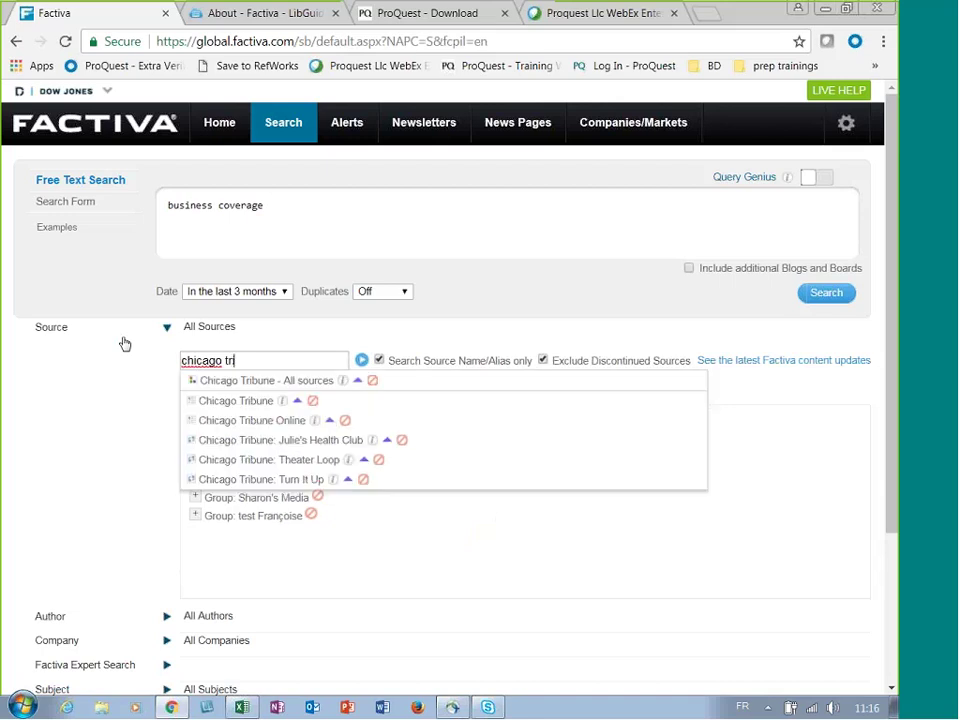
type("i")
left_click(246, 400)
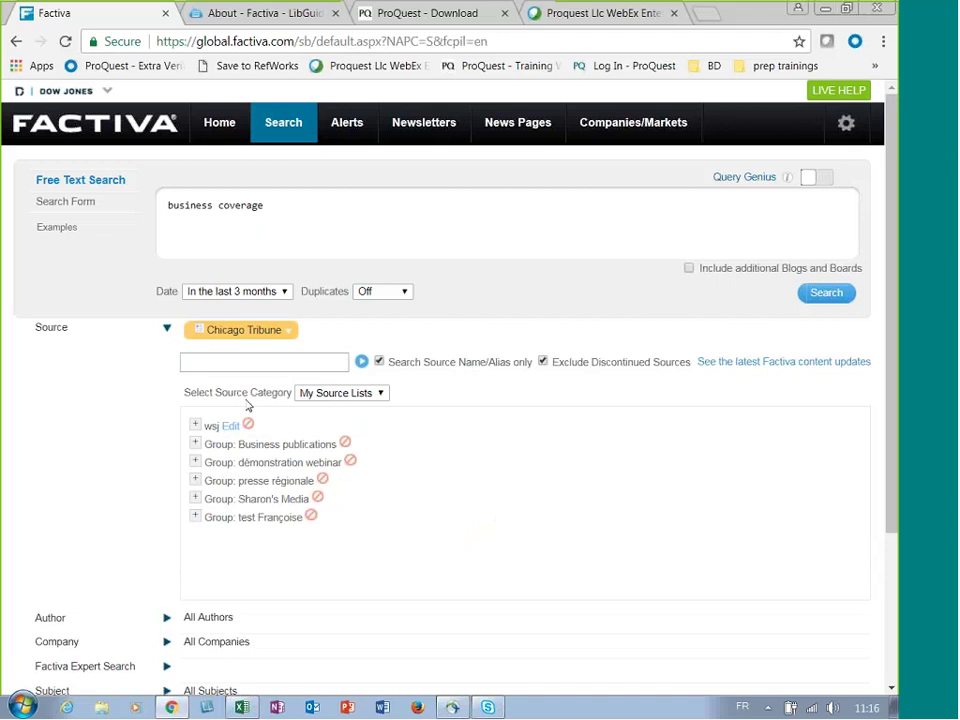
Run the 'business coverage' search limited to Chicago Tribune, which returns zero results.
left_click(824, 294)
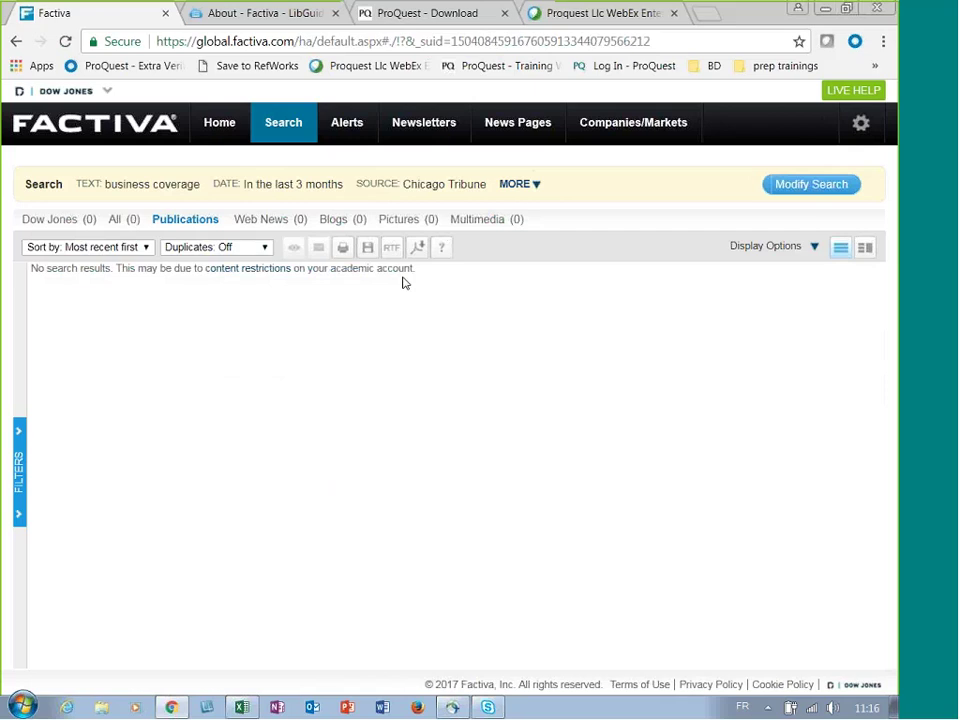
left_click(250, 269)
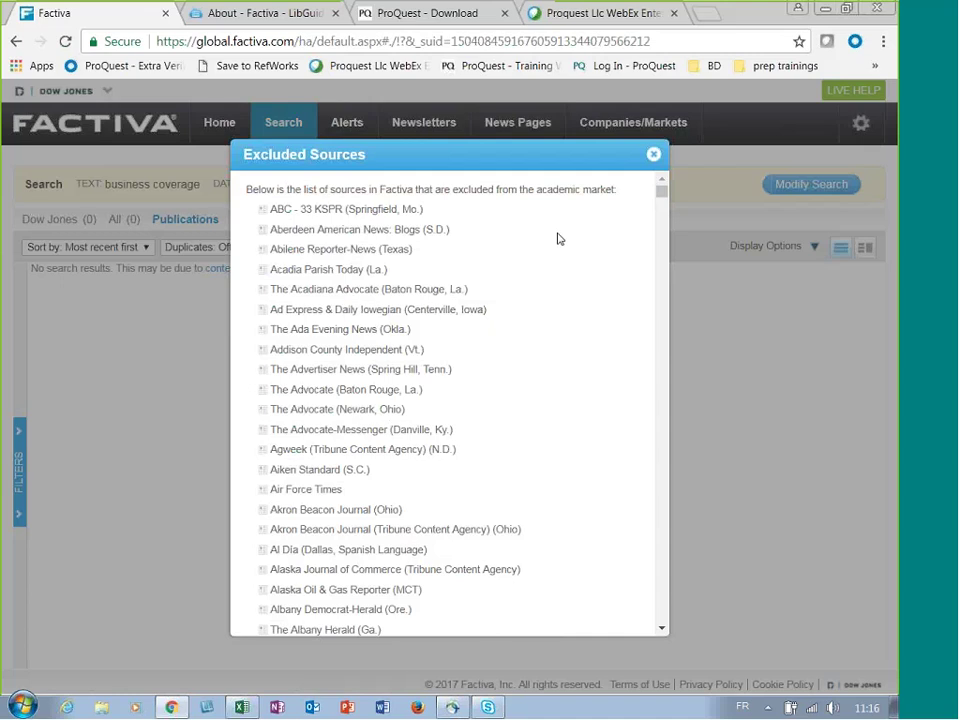
Open Factiva Pages showing The Wall Street Journal front page for 30 August 2017.
left_click(653, 154)
mouse_move(510, 128)
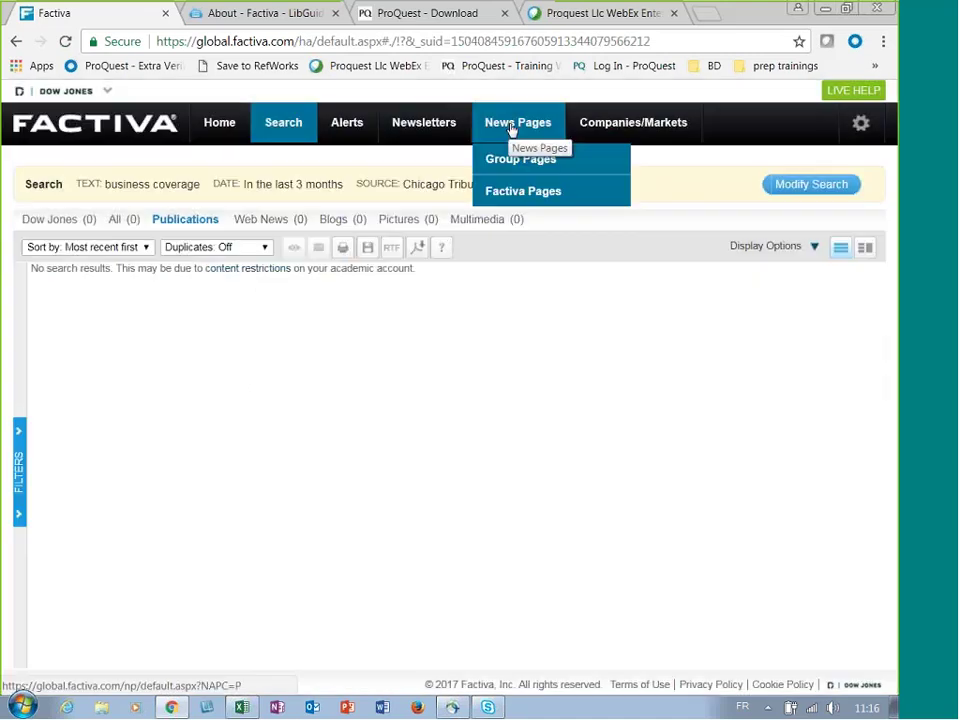
left_click(522, 196)
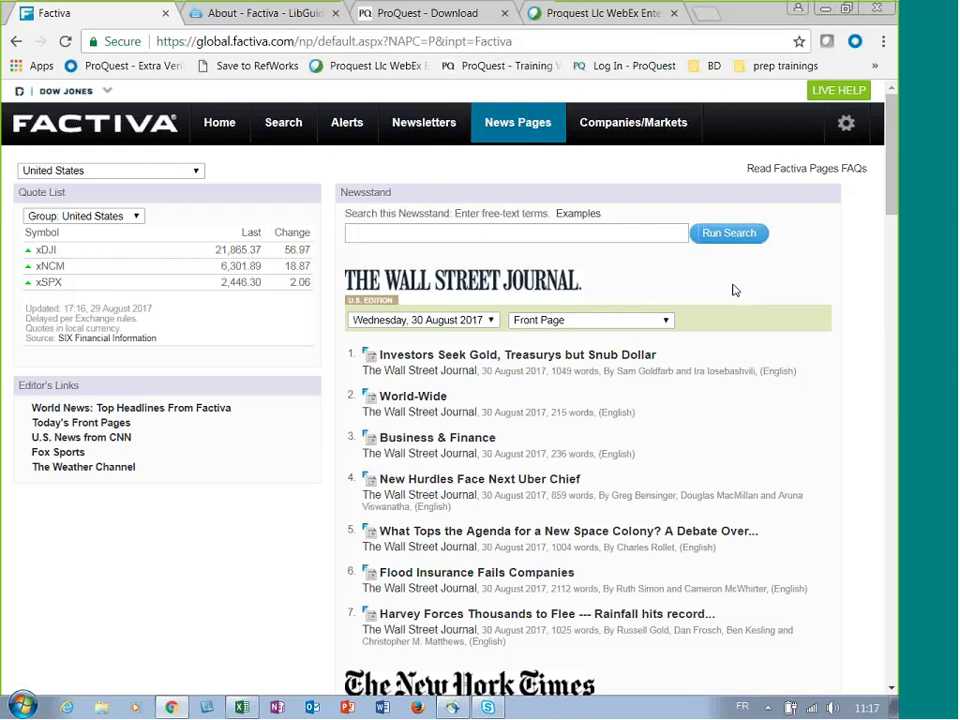
mouse_move(507, 124)
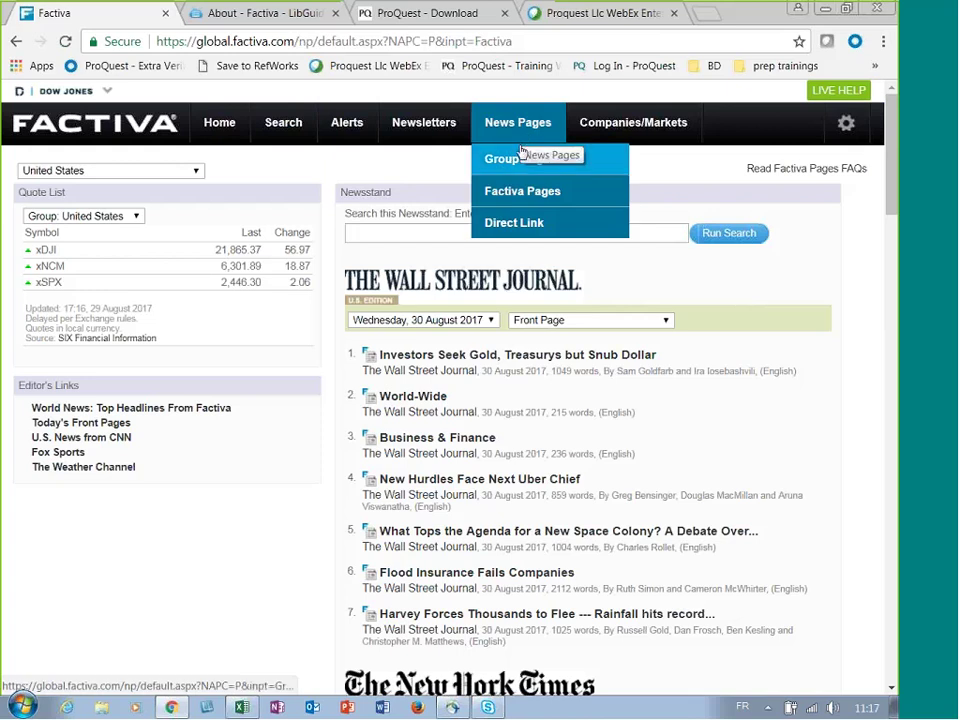
Select the 'journaux' group page and scroll through its Les Echos, BBC and Guardian headlines.
left_click(521, 150)
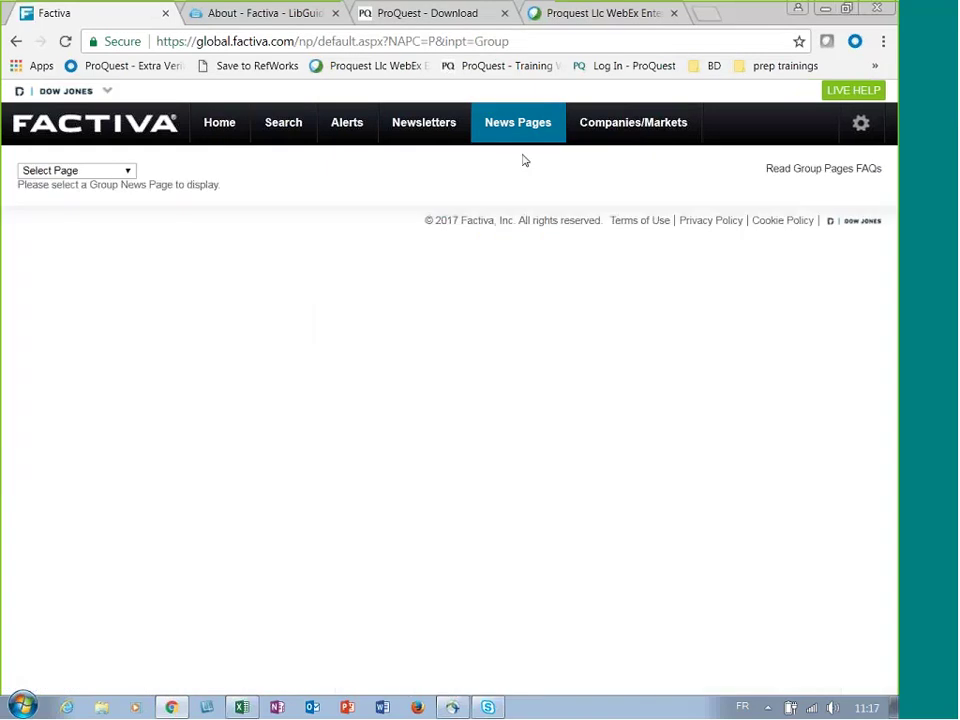
left_click(129, 173)
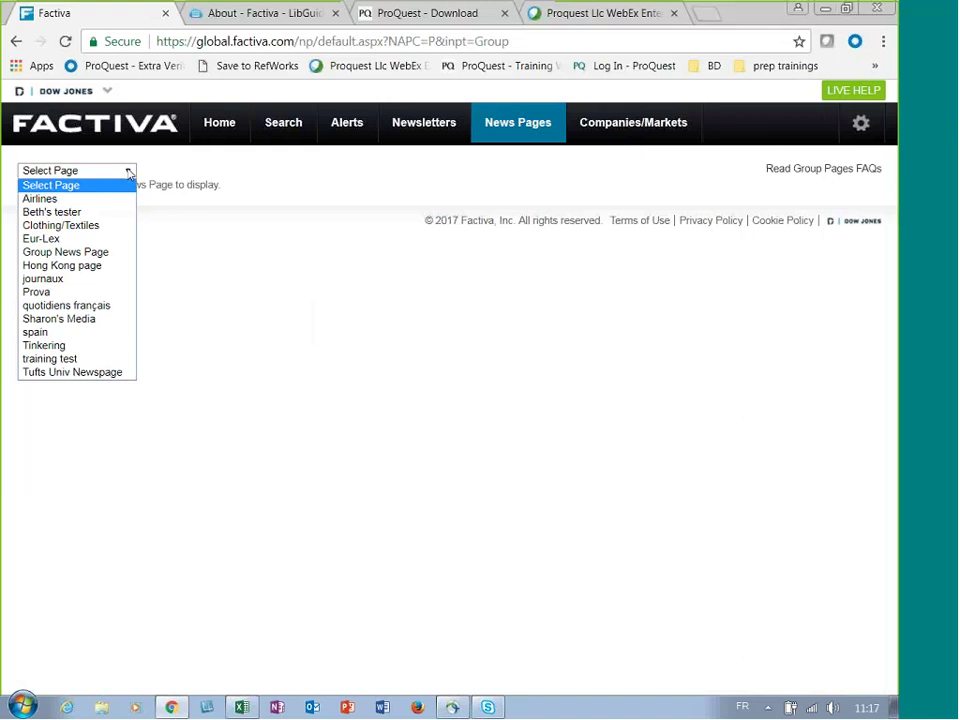
left_click(100, 283)
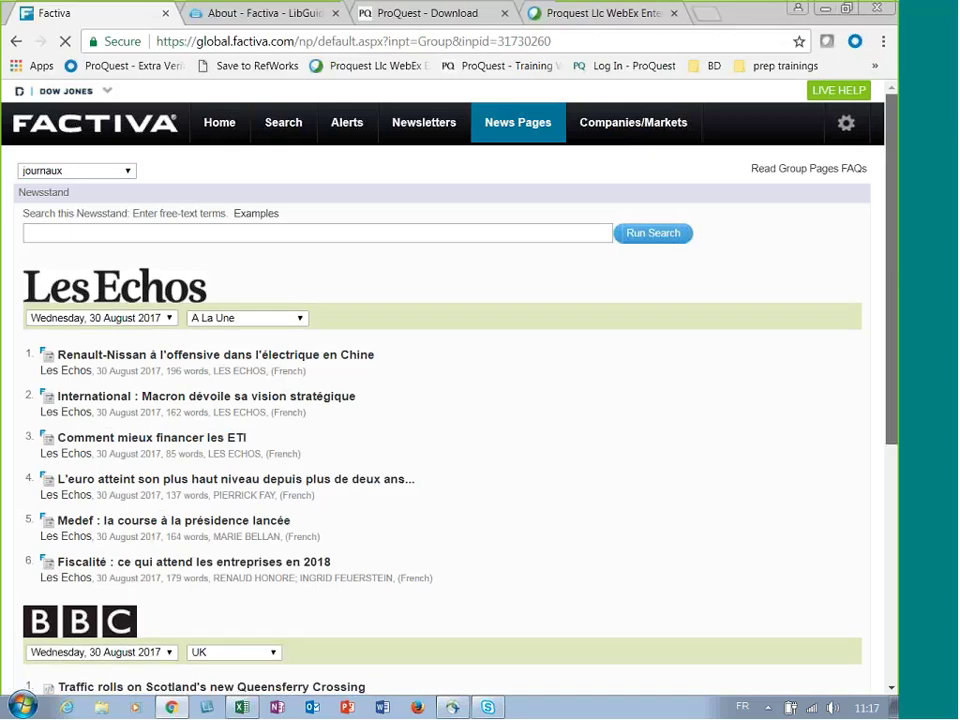
scroll(440, 400, "down", 1)
scroll(440, 400, "down", 3)
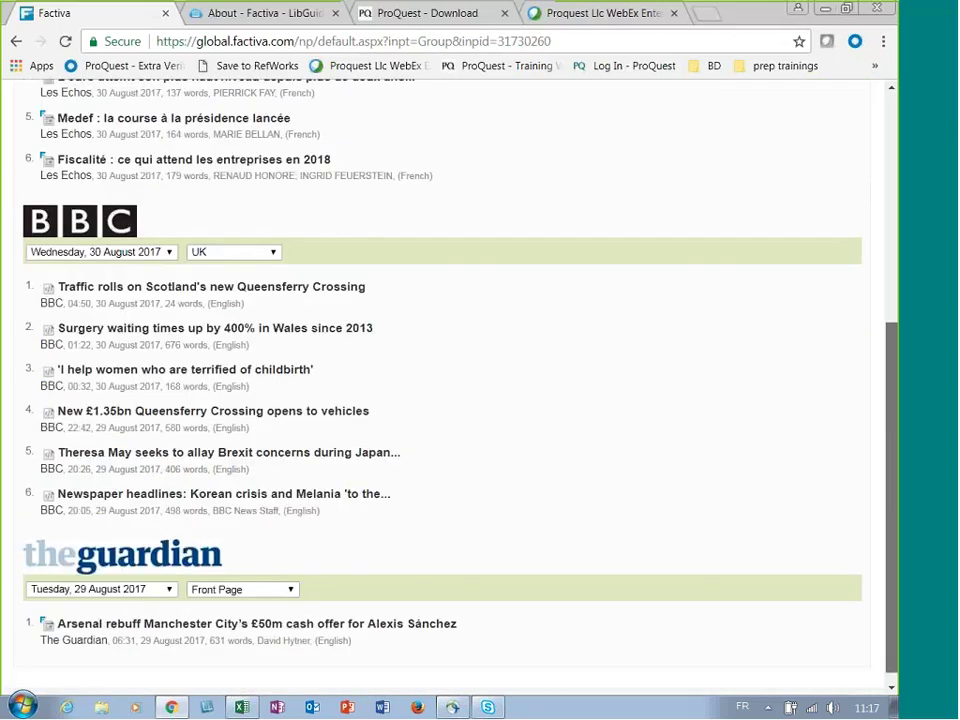
scroll(440, 400, "down", 1)
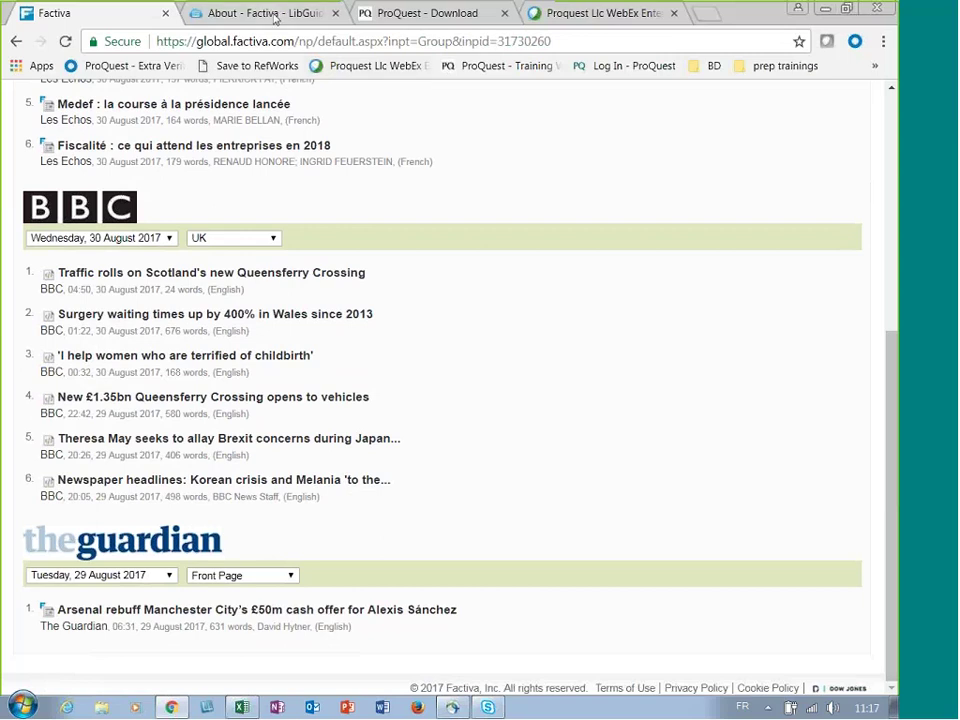
Go to the LibGuide's Factiva Tips page and scroll through its publication-search and academic-account notes.
left_click(272, 14)
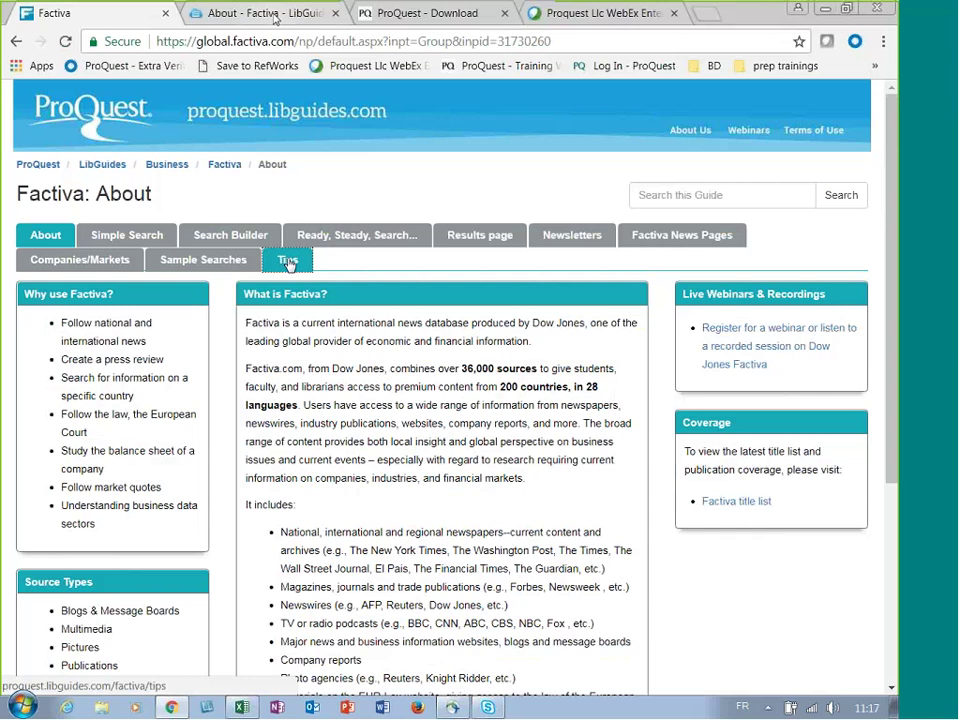
left_click(288, 261)
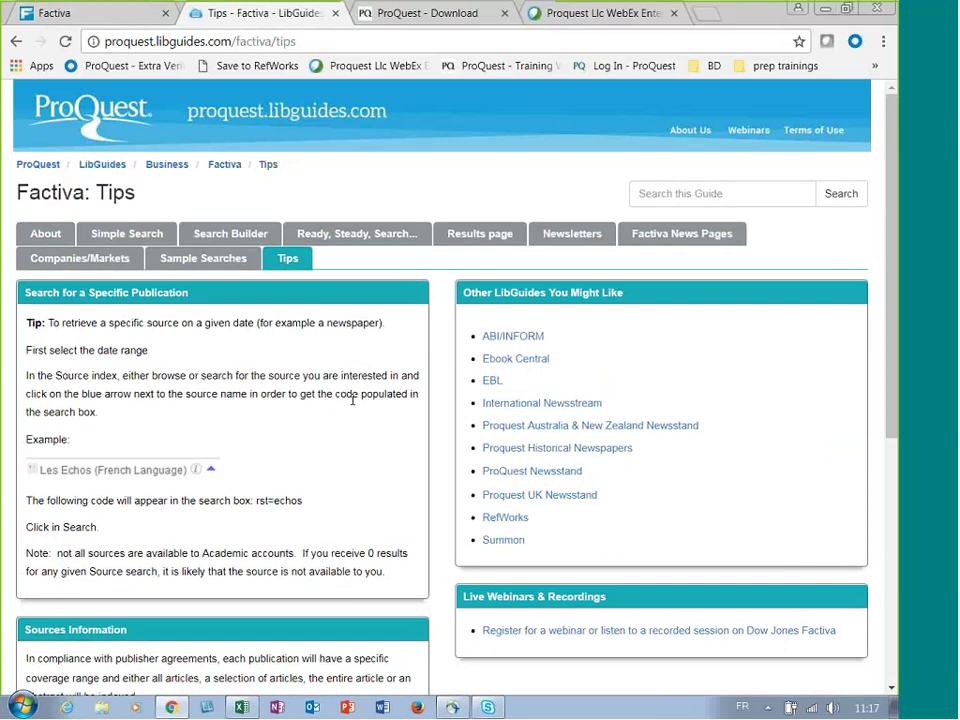
scroll(352, 399, "down", 2)
scroll(352, 399, "down", 1)
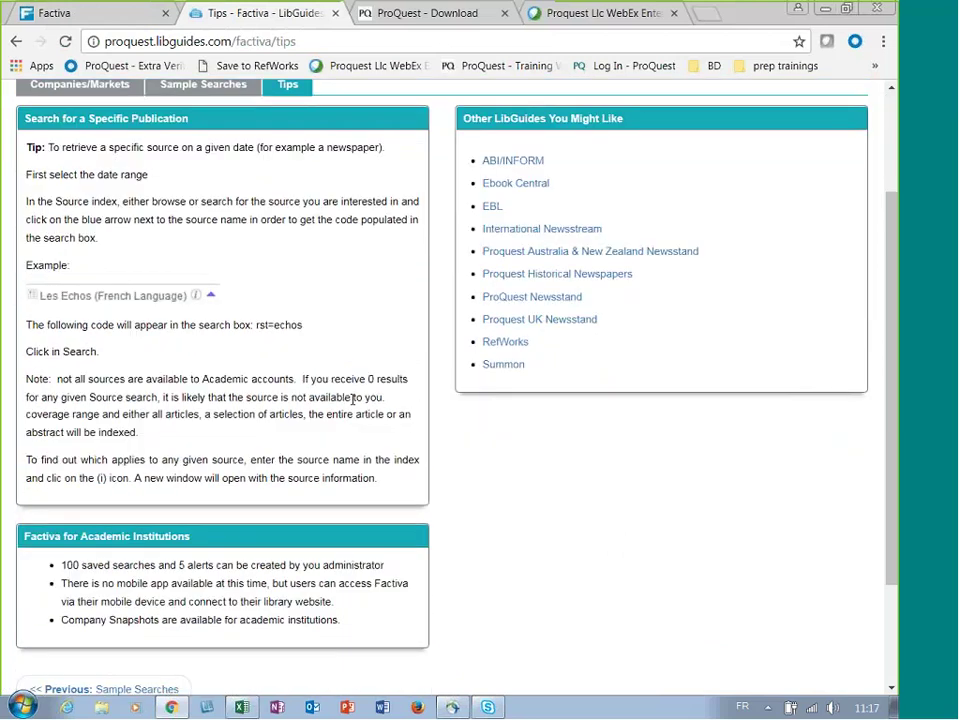
scroll(352, 399, "down", 1)
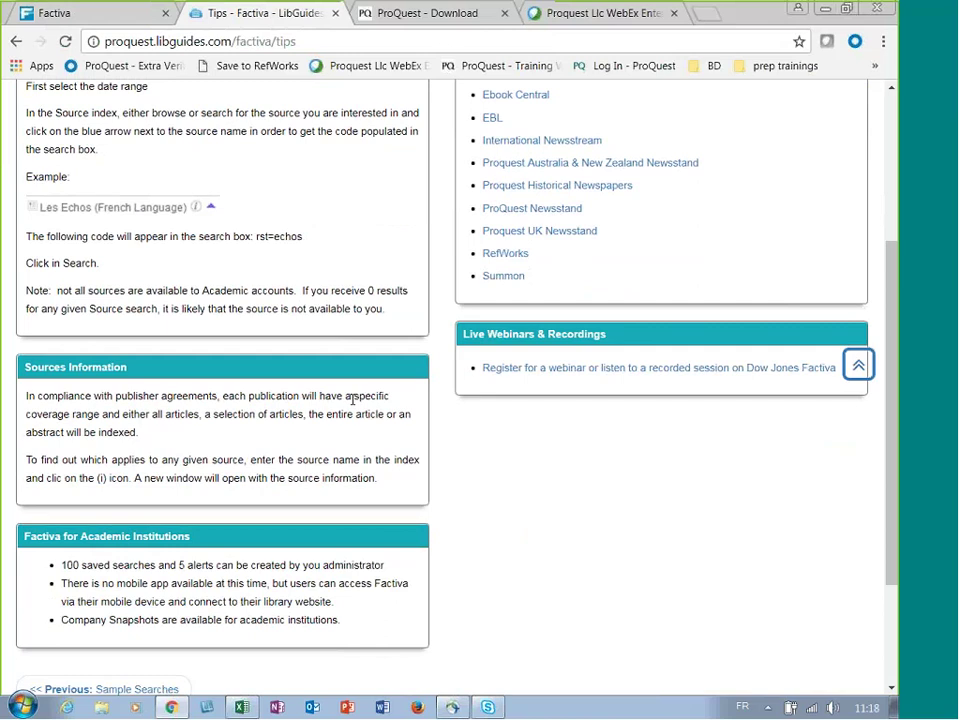